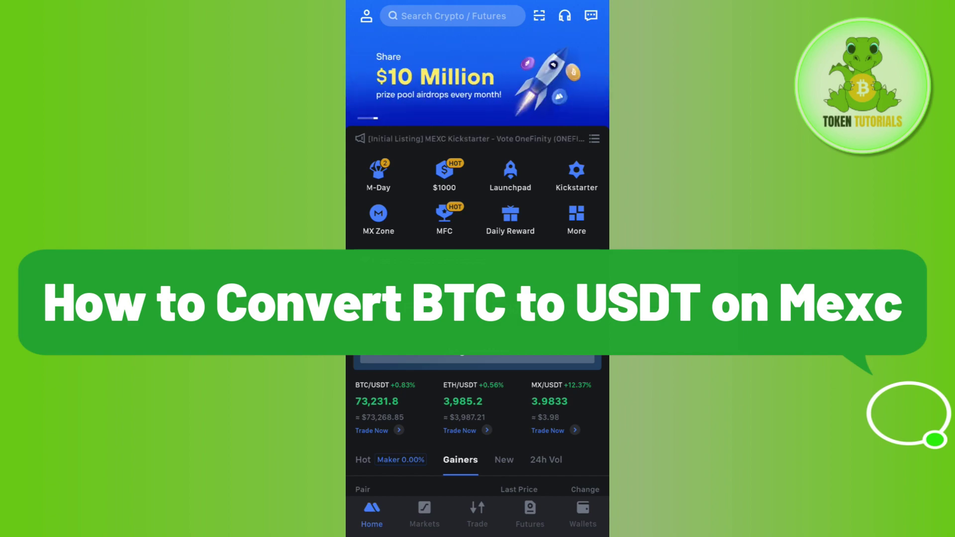
{"action": "scroll", "coordinate": [478, 299], "scroll_direction": "down", "scroll_amount": 5}
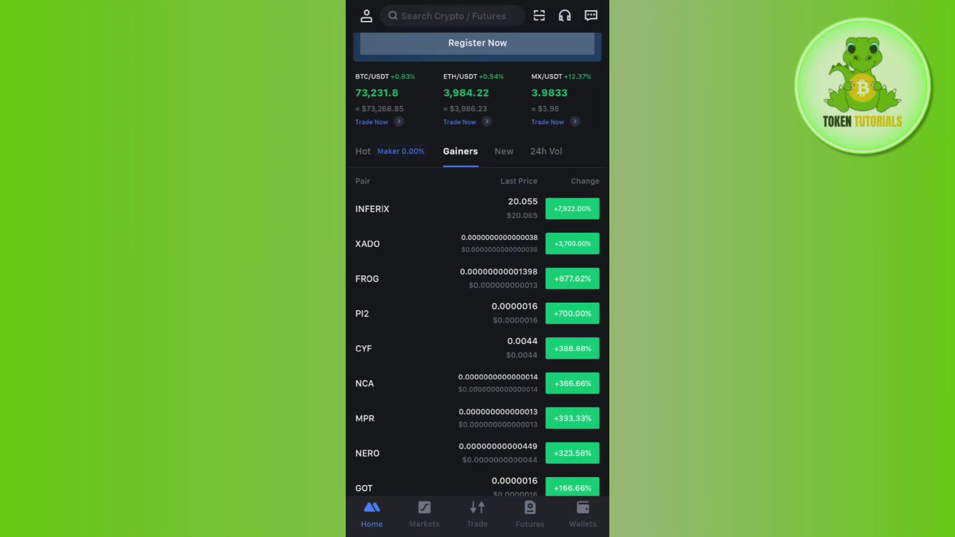
{"action": "scroll", "coordinate": [479, 299], "scroll_direction": "up", "scroll_amount": 5}
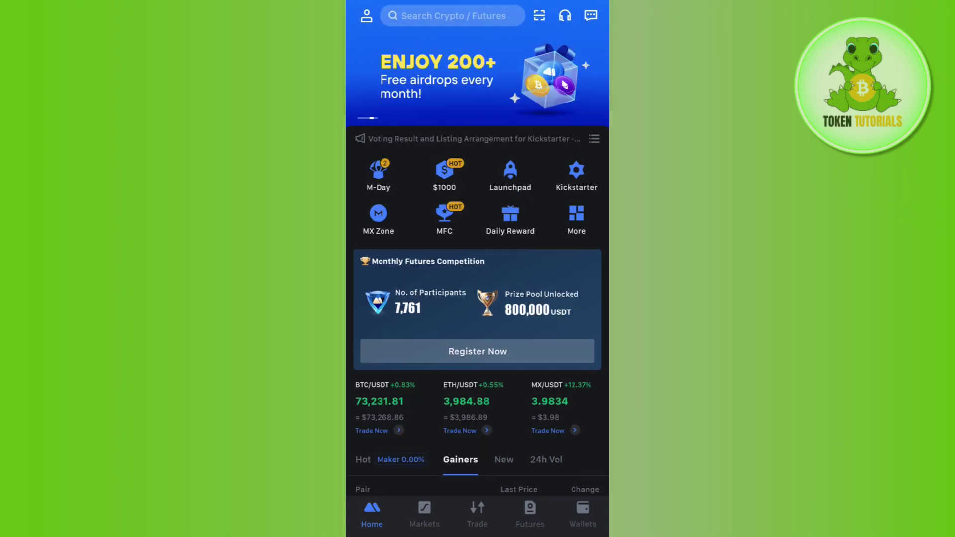
{"action": "scroll", "coordinate": [478, 268], "scroll_direction": "down", "scroll_amount": 2}
{"action": "scroll", "coordinate": [478, 268], "scroll_direction": "up", "scroll_amount": 2}
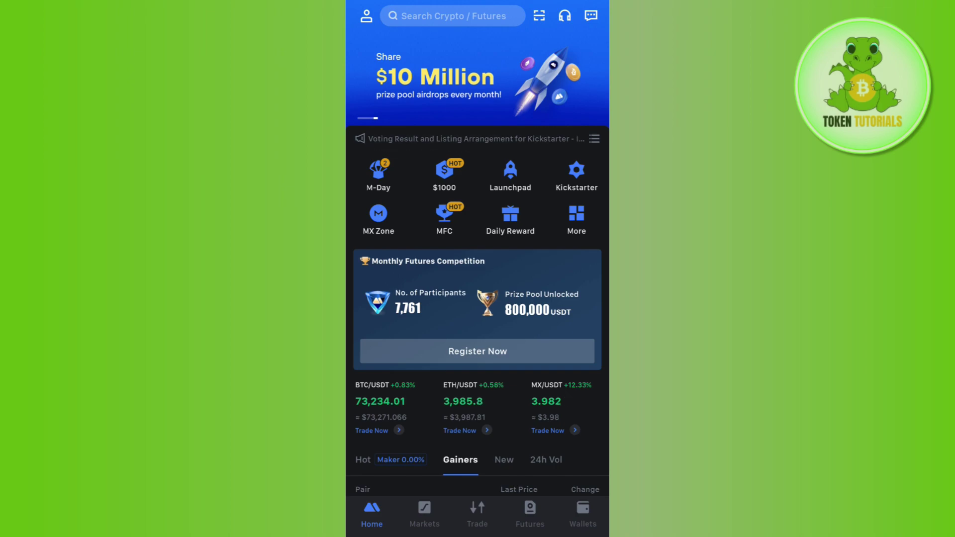
Switch to the Trade screen to reach the BTC/USDT spot pair search
{"action": "left_click", "coordinate": [477, 513]}
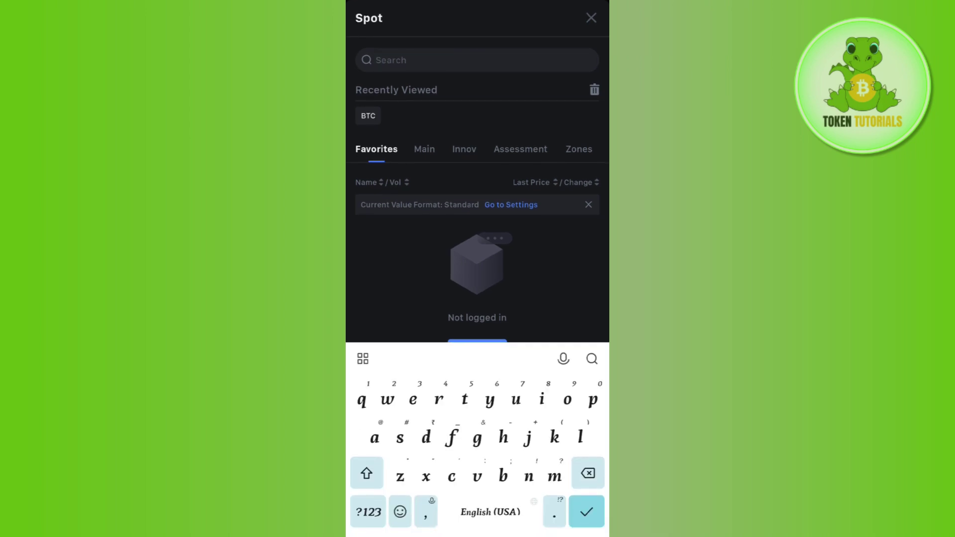
{"action": "type", "text": "btc"}
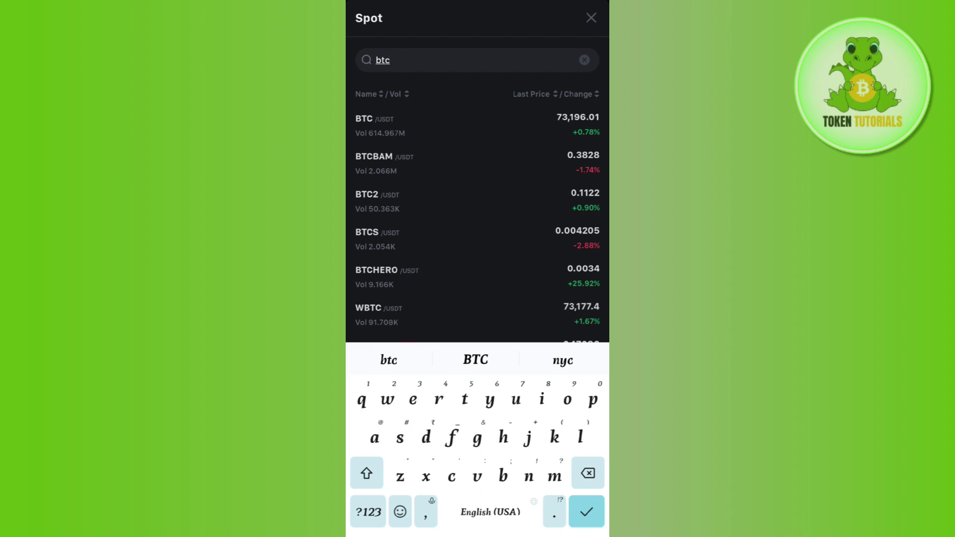
Pick BTC/USDT from the 'btc' search results to open its spot trading page
{"action": "left_click", "coordinate": [379, 125]}
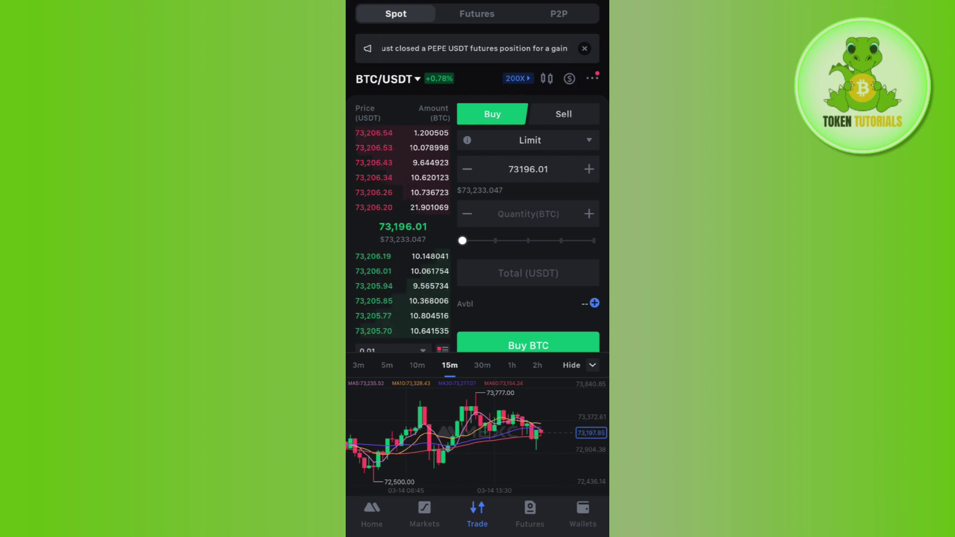
Change the order type from Limit to Market and switch the form to Sell
{"action": "left_click", "coordinate": [529, 141]}
{"action": "left_click", "coordinate": [528, 193]}
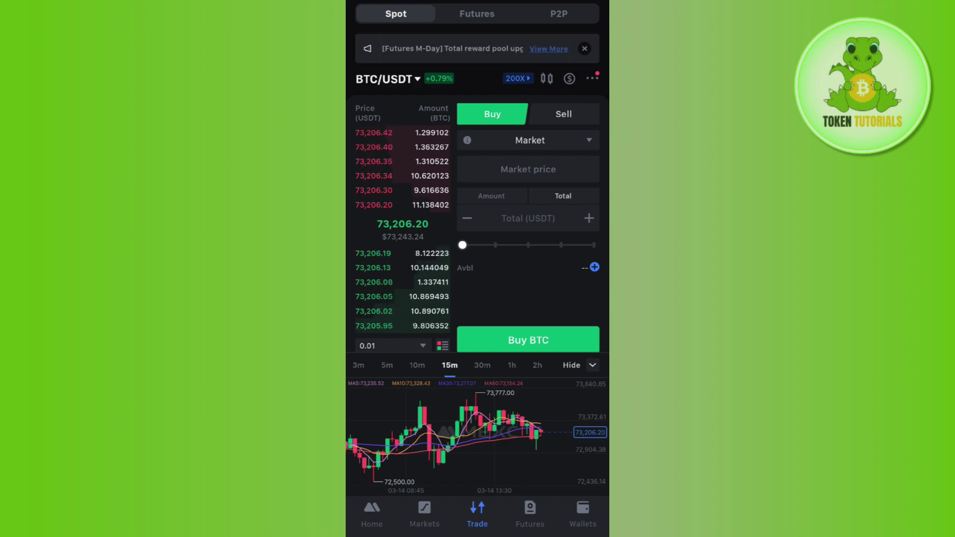
{"action": "left_click", "coordinate": [563, 113]}
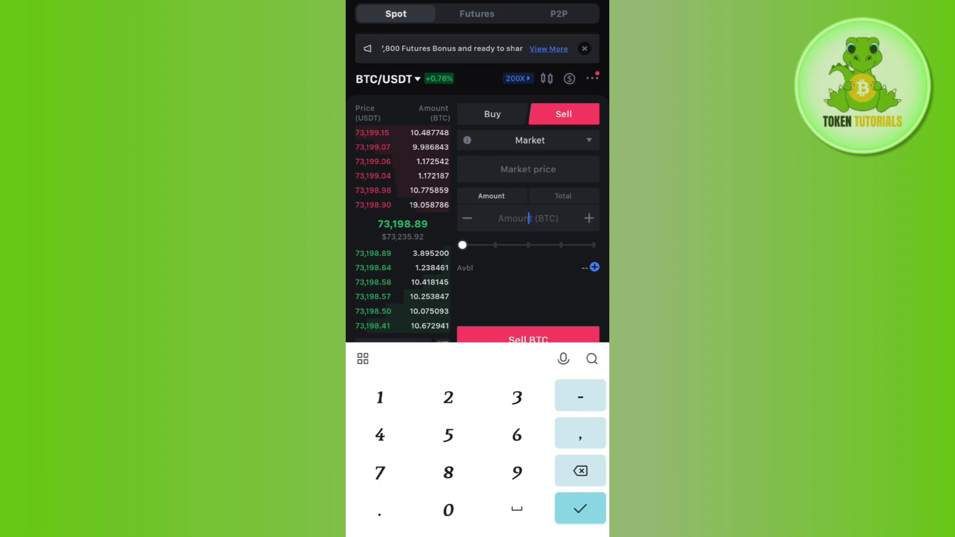
{"action": "type", "text": "5888"}
Confirm the BTC amount on the keypad, then go to the Markets overview
{"action": "key", "text": "Return"}
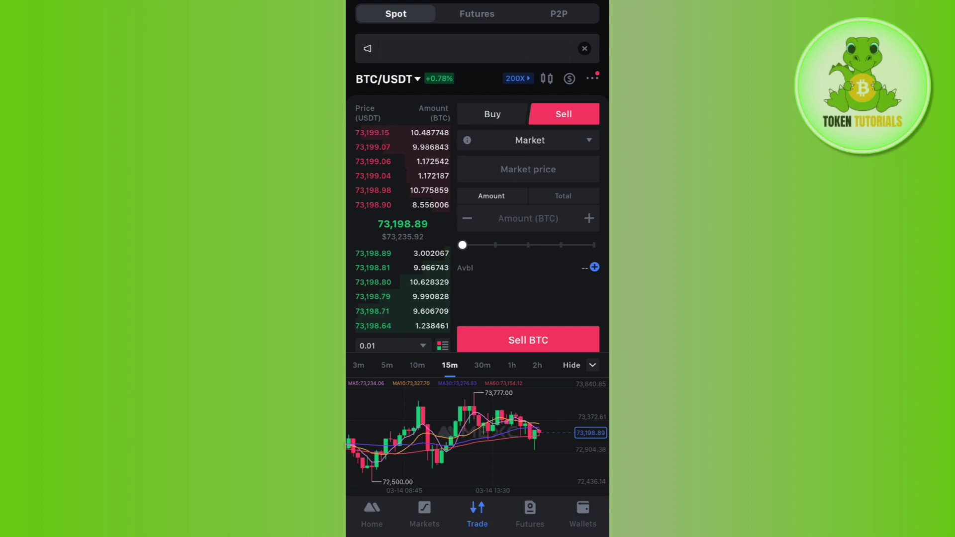
{"action": "left_click", "coordinate": [423, 515]}
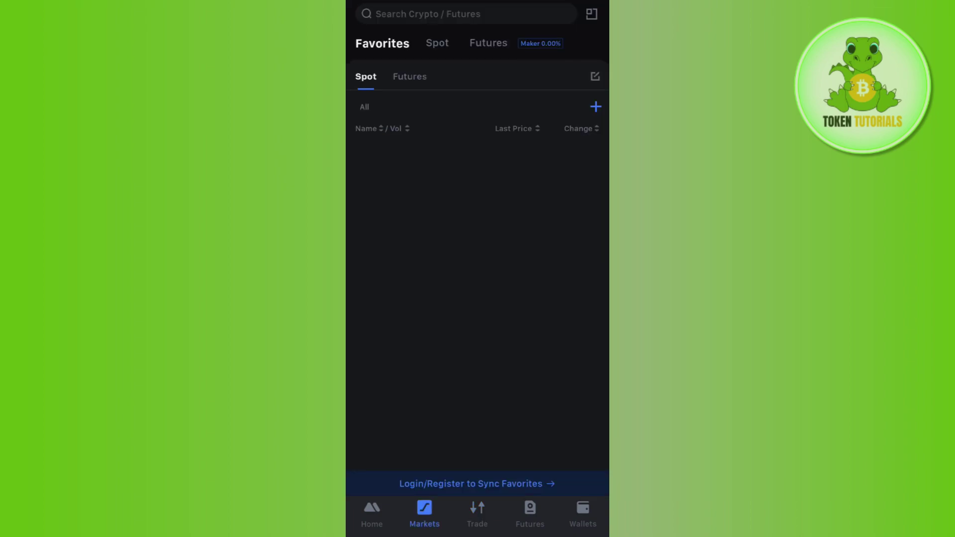